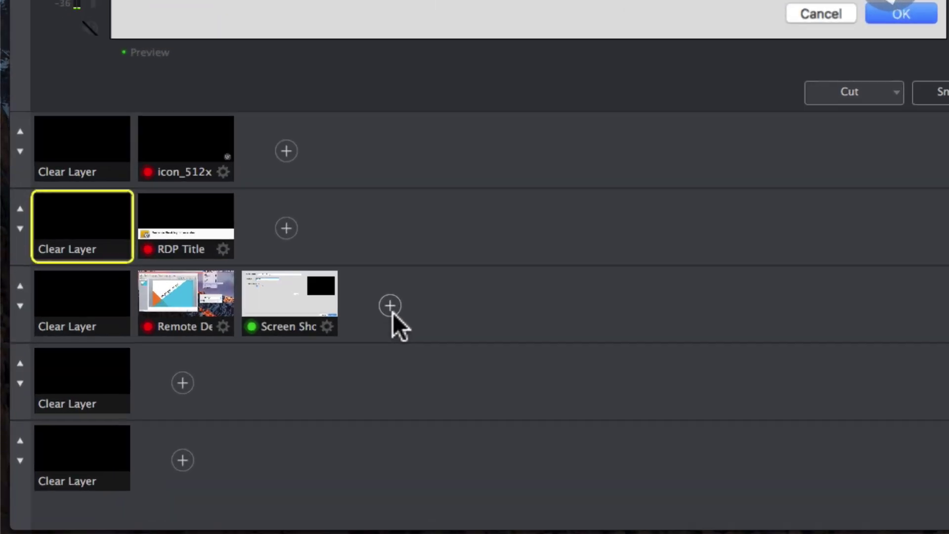
- Open the add-source menu from the + button on Wirecast's layer 3
{"action": "left_click", "coordinate": [196, 418]}
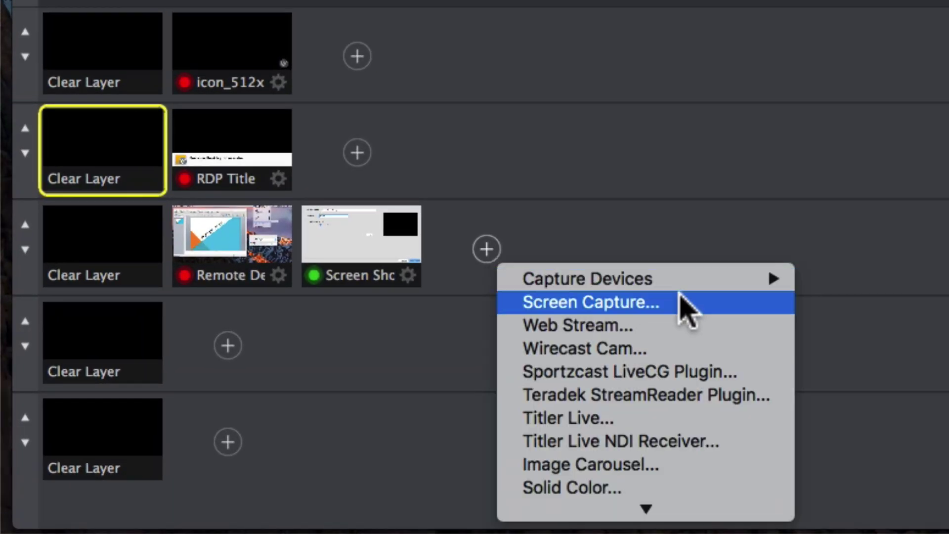
{"action": "mouse_move", "coordinate": [724, 526]}
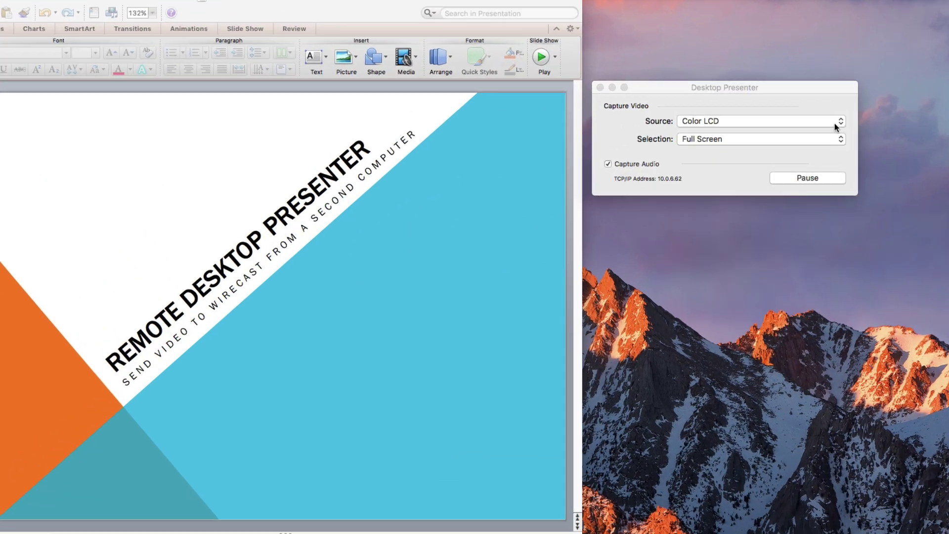
- Switch Desktop Presenter's Source from Color LCD to Window and list the capturable windows
{"action": "left_click", "coordinate": [832, 120]}
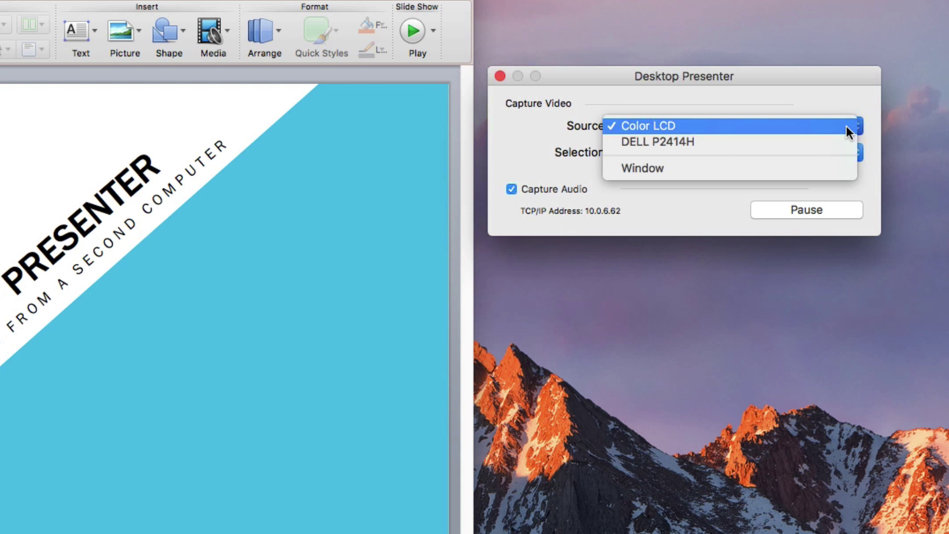
{"action": "left_click", "coordinate": [835, 167]}
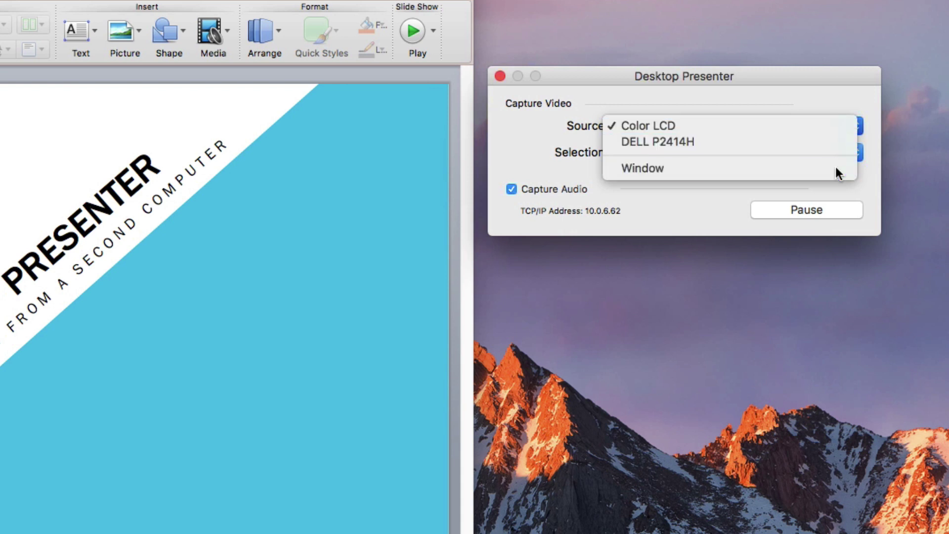
{"action": "left_click", "coordinate": [838, 154]}
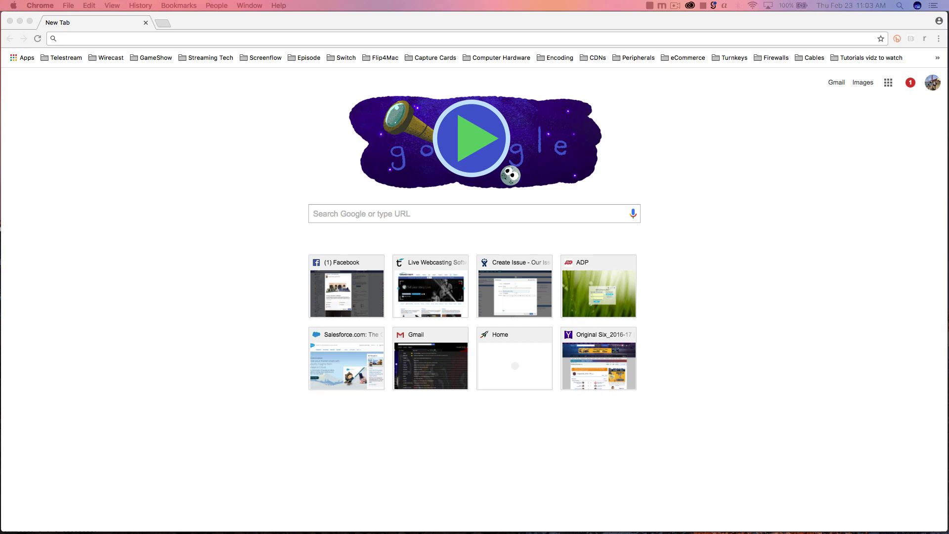
- Search Google for 'desktop presenter' from the Chrome address bar
{"action": "left_click", "coordinate": [373, 40]}
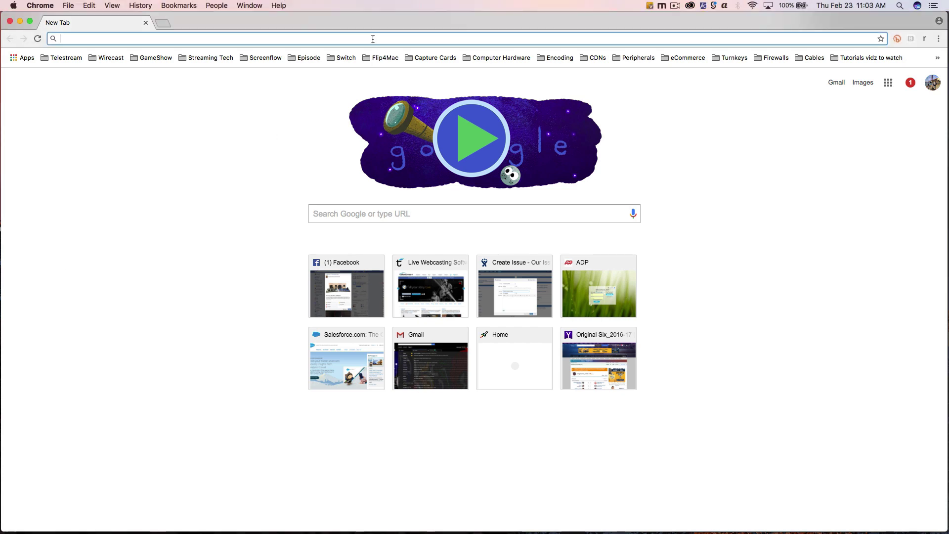
{"action": "type", "text": "www.t"}
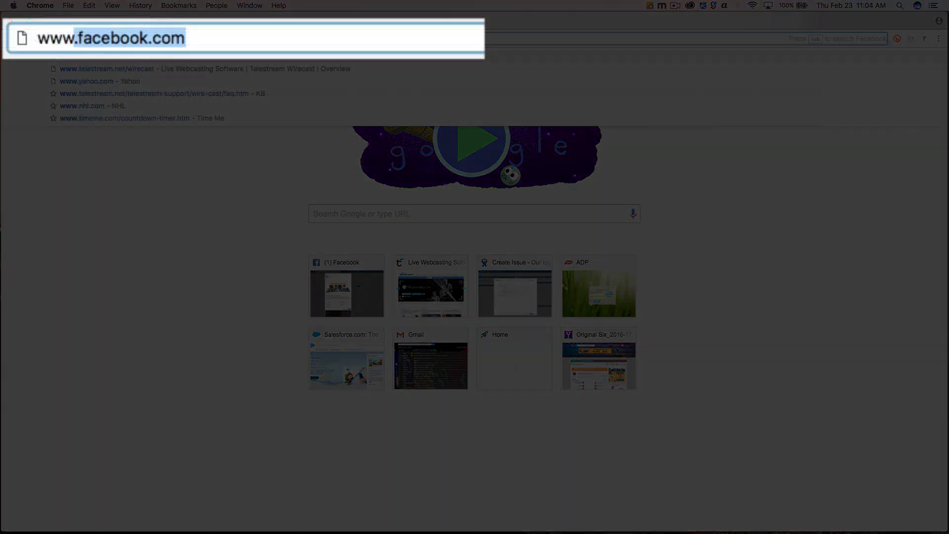
{"action": "type", "text": "elestream.net"}
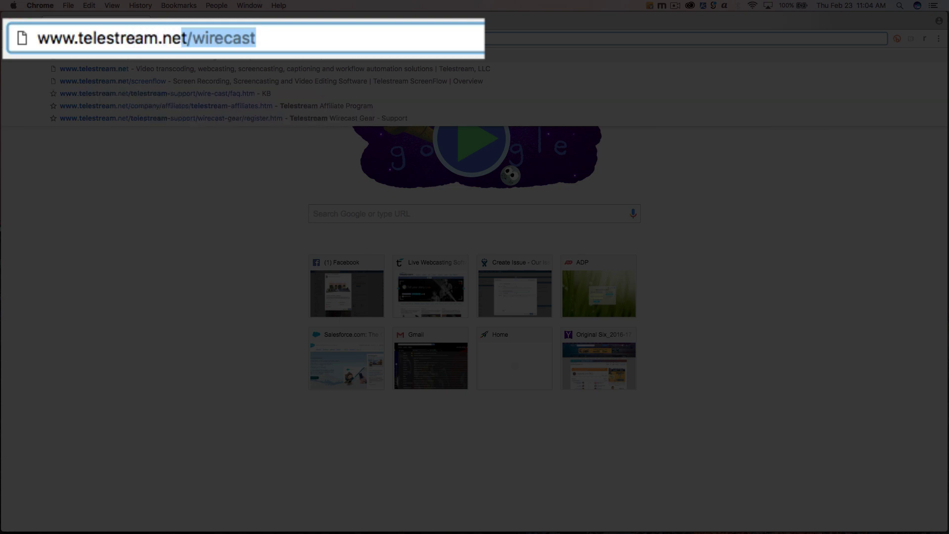
{"action": "key", "text": "BackSpace"}
{"action": "type", "text": "/"}
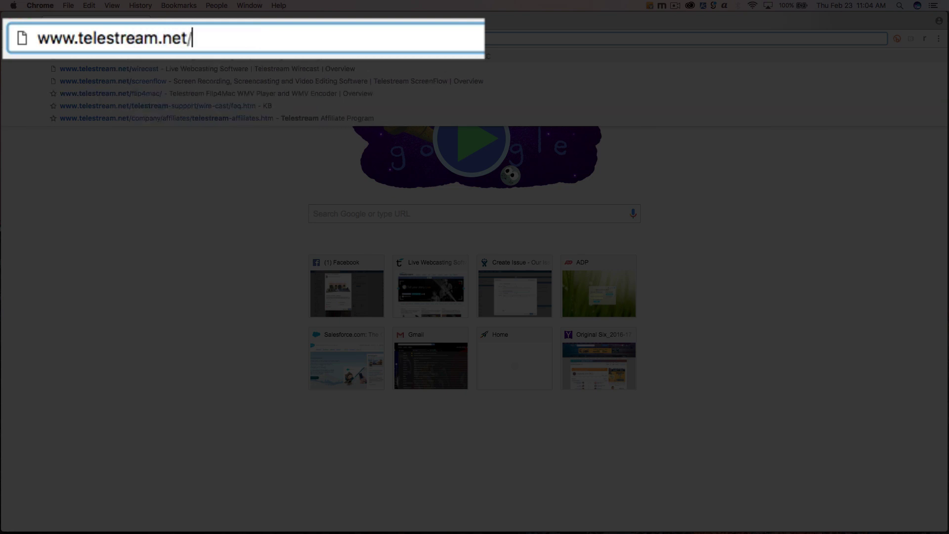
{"action": "type", "text": "dtp"}
{"action": "key", "text": "super+a"}
{"action": "type", "text": "desktop pre"}
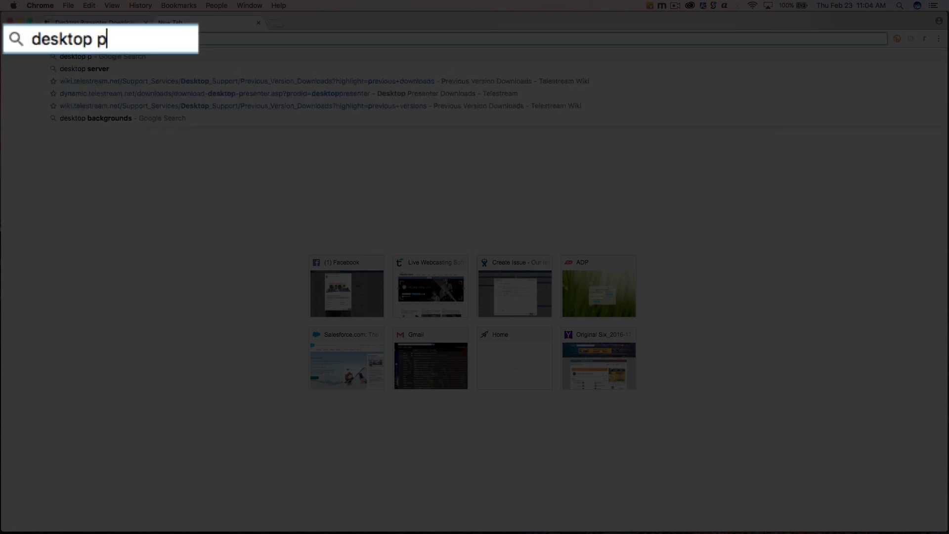
{"action": "type", "text": "senter"}
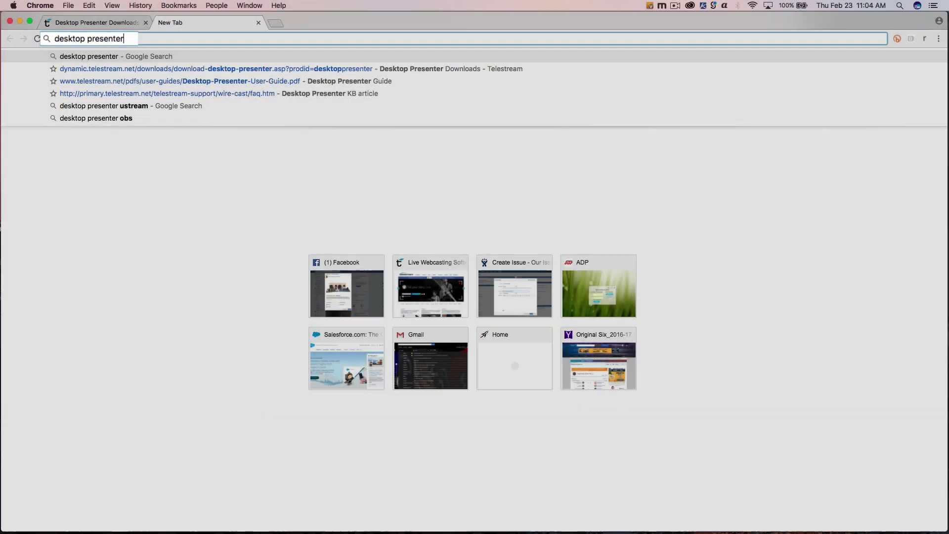
{"action": "key", "text": "Return"}
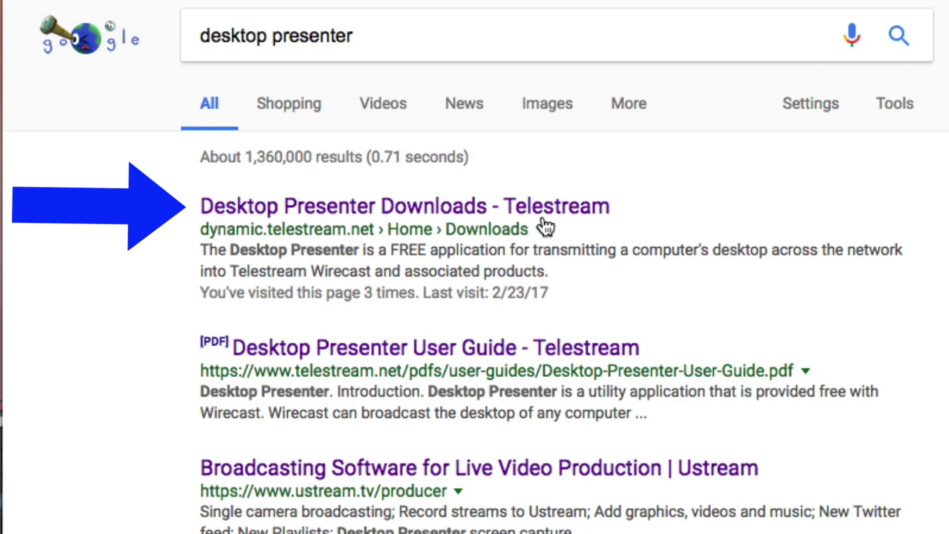
- Download the Mac Desktop Presenter 2.0.8 .dmg from Telestream's downloads page and open it
{"action": "left_click", "coordinate": [547, 214]}
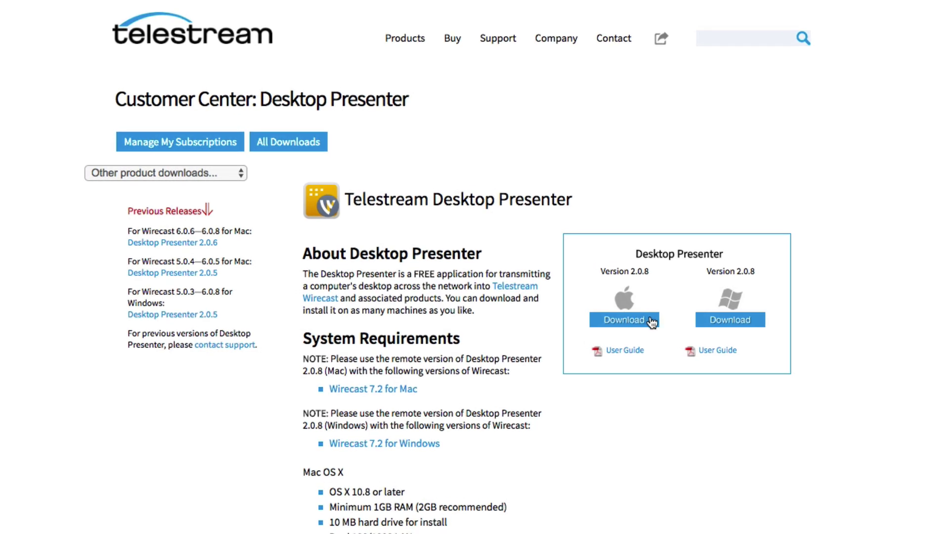
{"action": "left_click", "coordinate": [729, 325]}
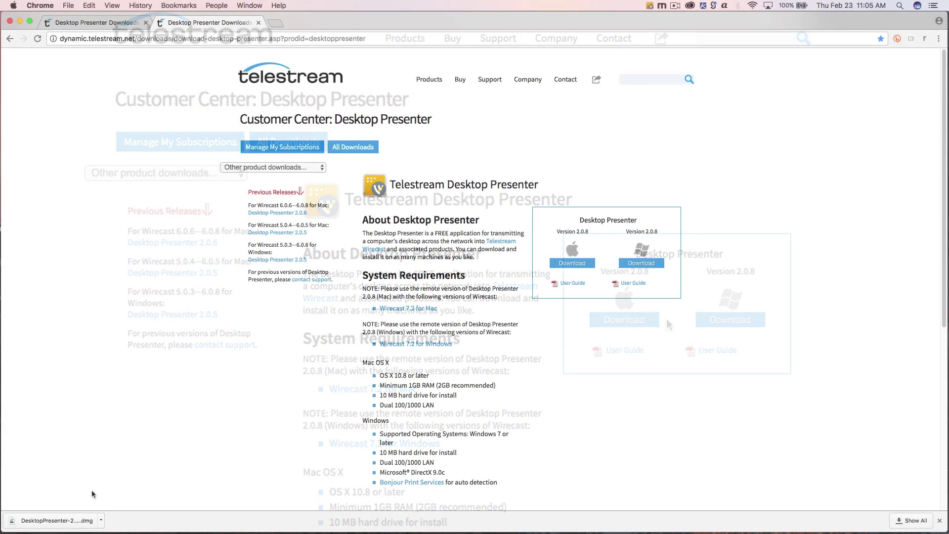
{"action": "left_click", "coordinate": [78, 523]}
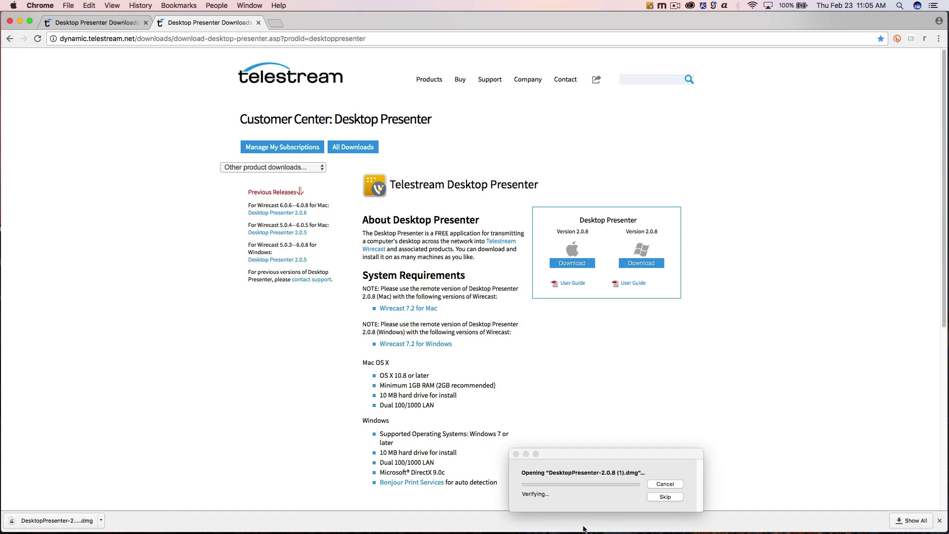
{"action": "left_click_drag", "start_coordinate": [592, 457], "coordinate": [475, 198]}
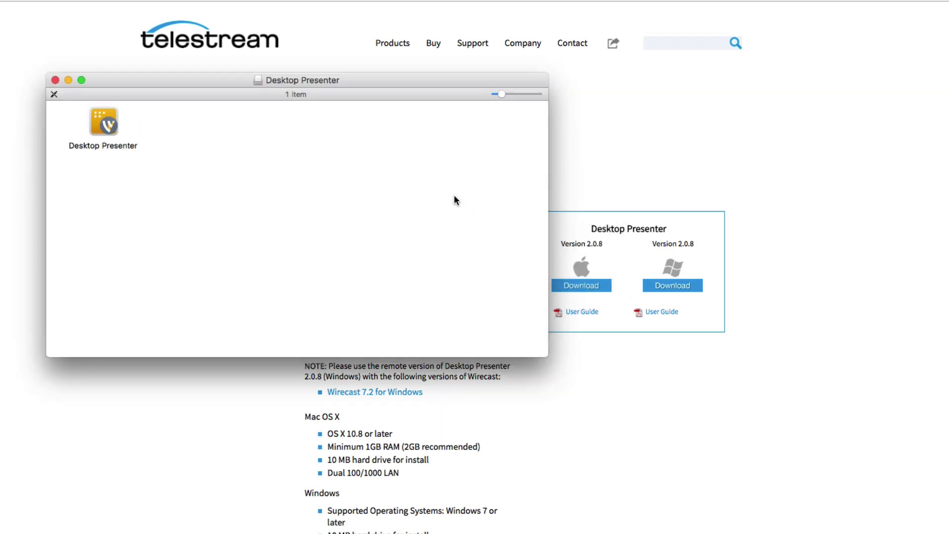
- Select the Desktop Presenter app in the Applications folder of a new Finder window
{"action": "key", "text": "super+n"}
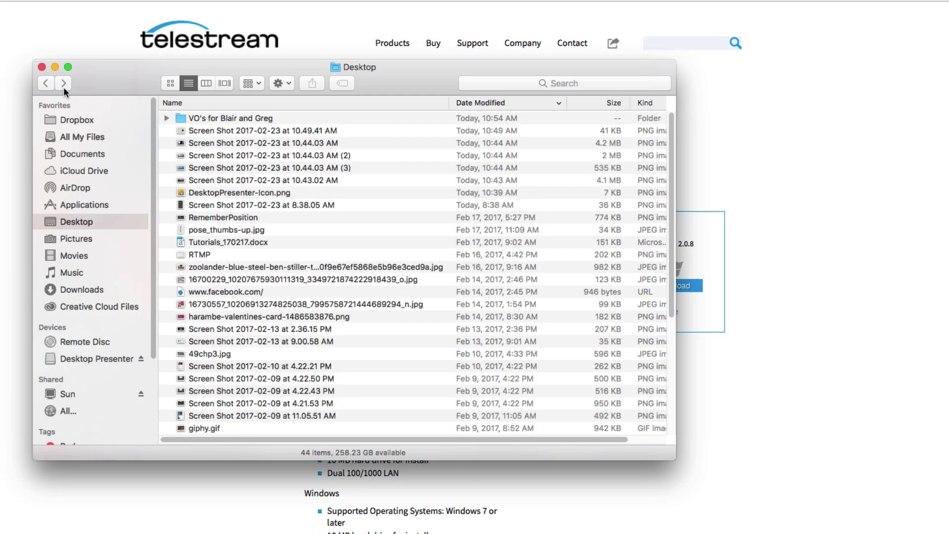
{"action": "left_click", "coordinate": [97, 204]}
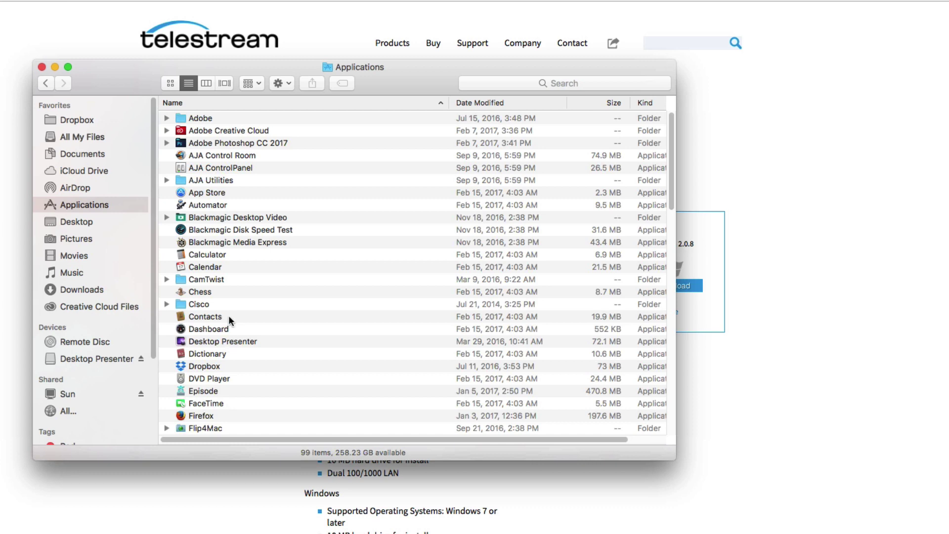
{"action": "left_click", "coordinate": [292, 344]}
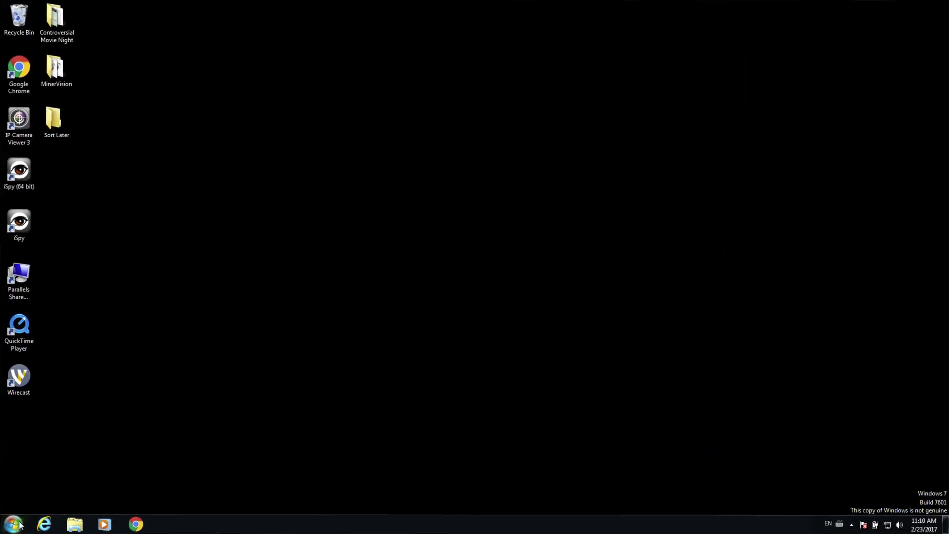
- Launch Desktop Presenter from the Telestream folder in the Windows Start menu
{"action": "left_click", "coordinate": [19, 524]}
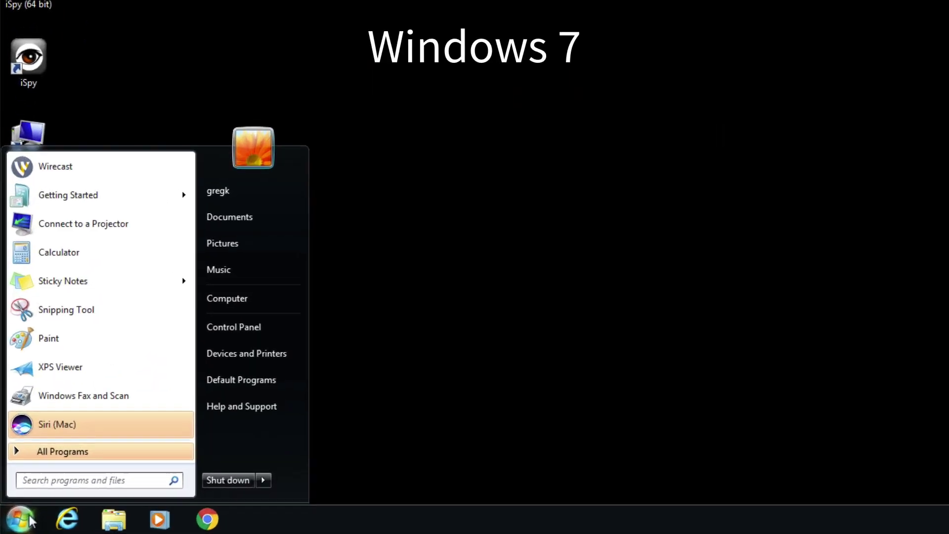
{"action": "left_click", "coordinate": [57, 481]}
{"action": "scroll", "coordinate": [121, 381], "scroll_direction": "down", "scroll_amount": 4}
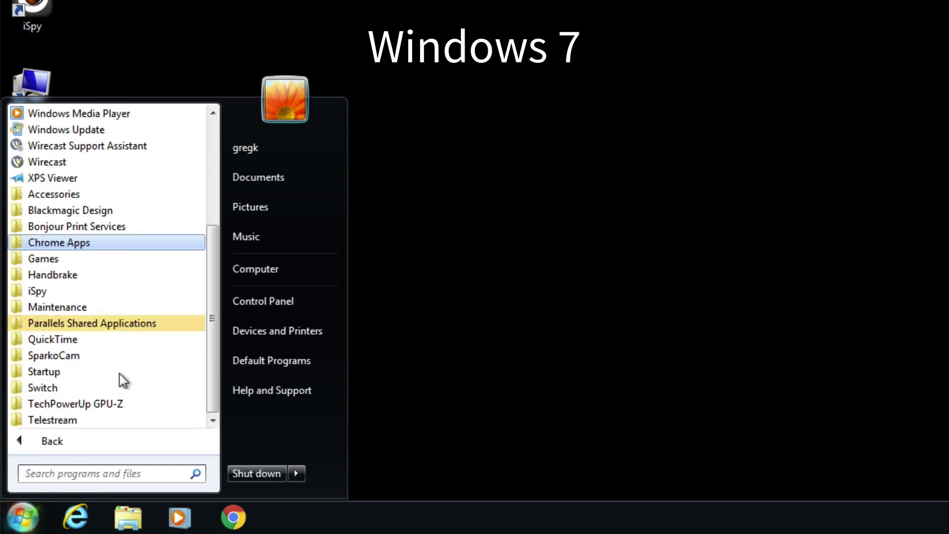
{"action": "left_click", "coordinate": [108, 424]}
{"action": "left_click", "coordinate": [118, 405]}
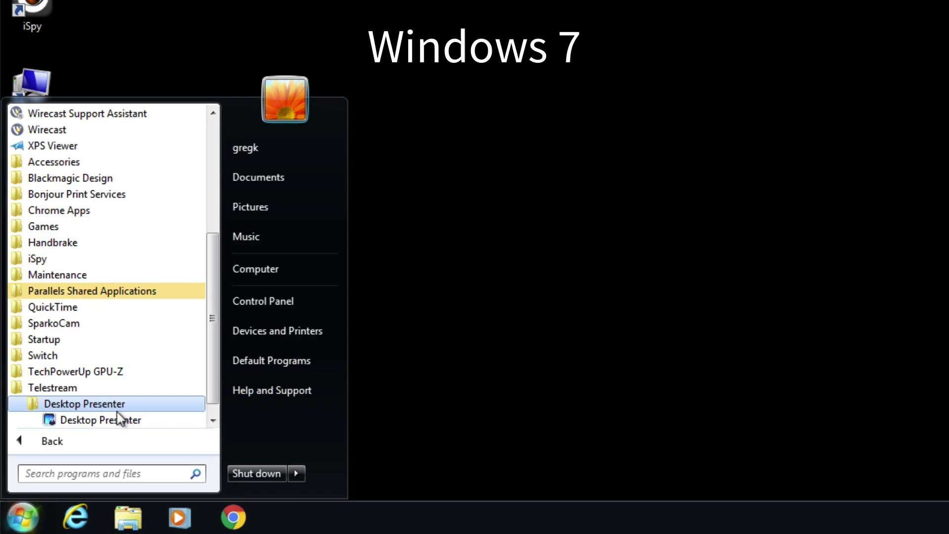
{"action": "left_click", "coordinate": [119, 419]}
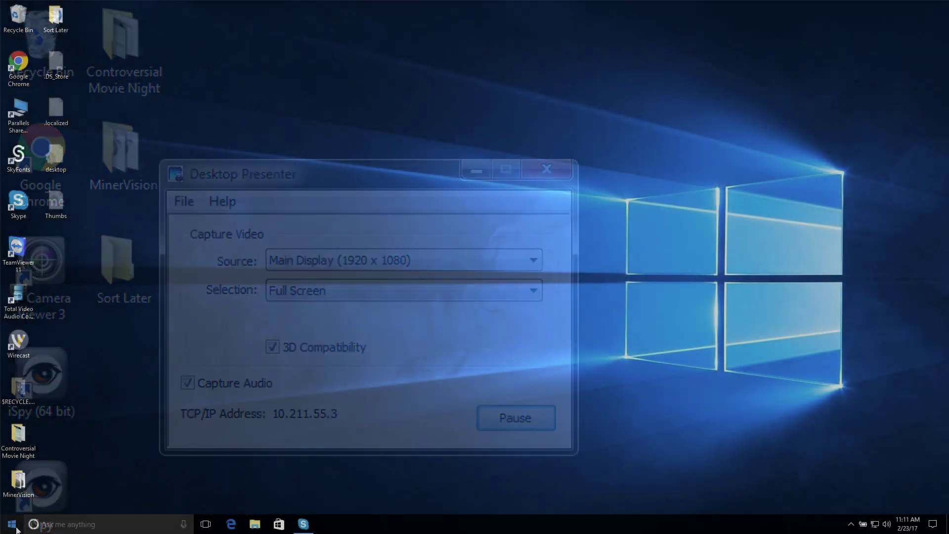
{"action": "left_click", "coordinate": [15, 526]}
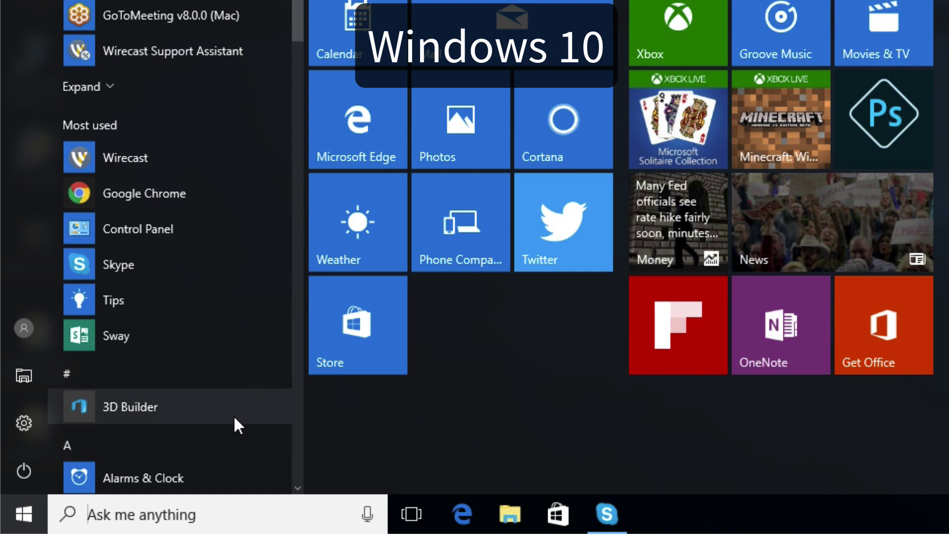
{"action": "scroll", "coordinate": [120, 479], "scroll_direction": "down", "scroll_amount": 5}
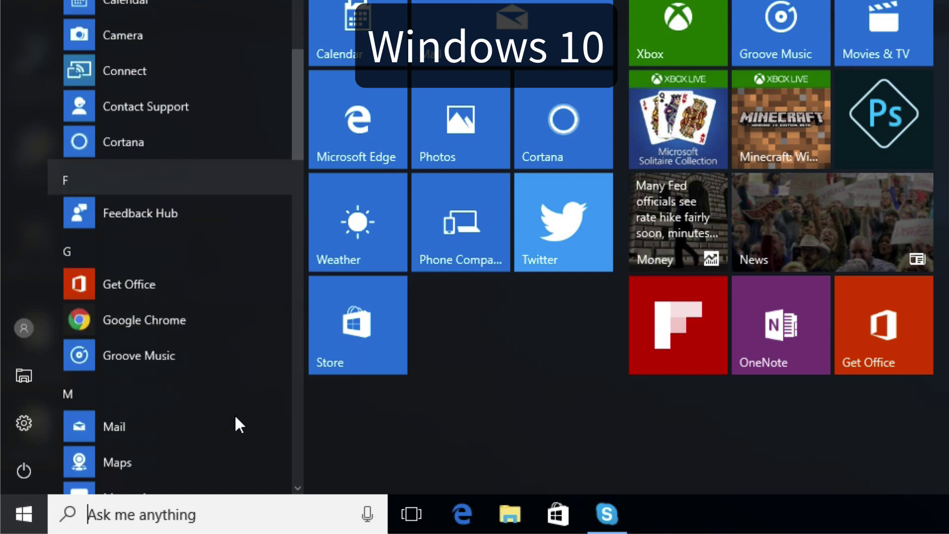
{"action": "scroll", "coordinate": [234, 413], "scroll_direction": "down", "scroll_amount": 10}
{"action": "left_click", "coordinate": [243, 292]}
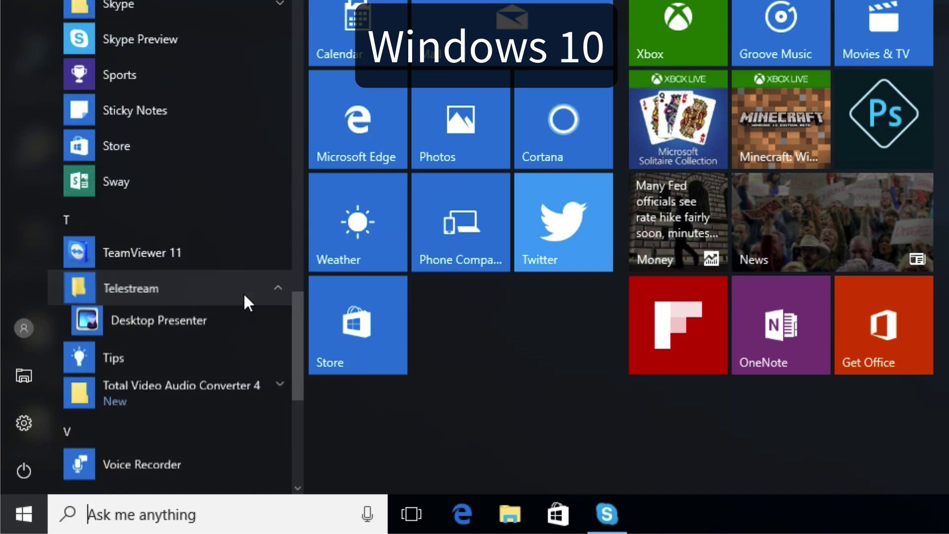
{"action": "left_click", "coordinate": [231, 321]}
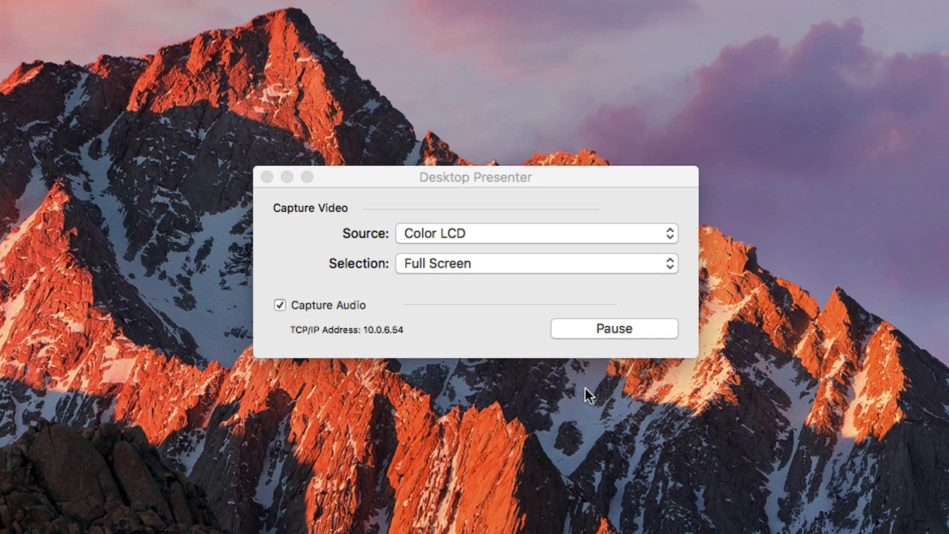
{"action": "left_click", "coordinate": [585, 238]}
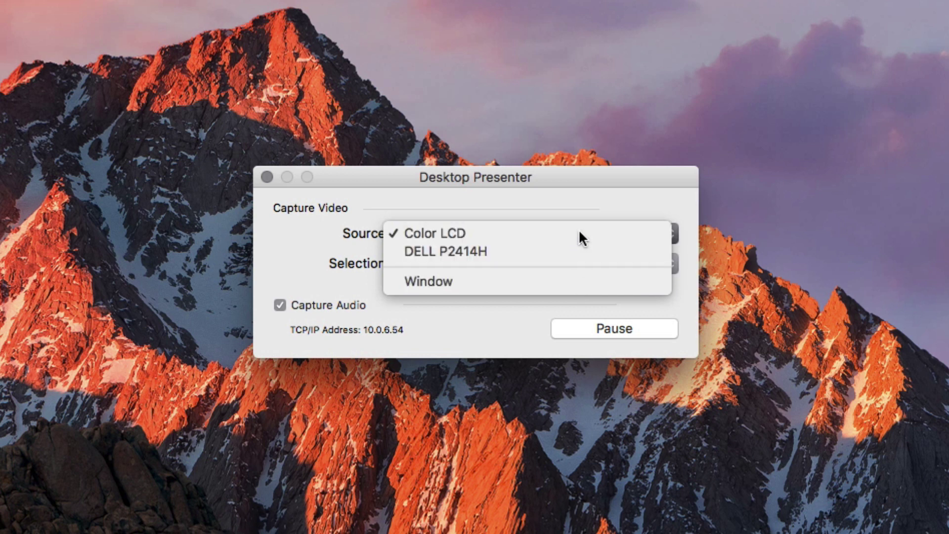
{"action": "left_click", "coordinate": [578, 233]}
{"action": "left_click", "coordinate": [572, 263]}
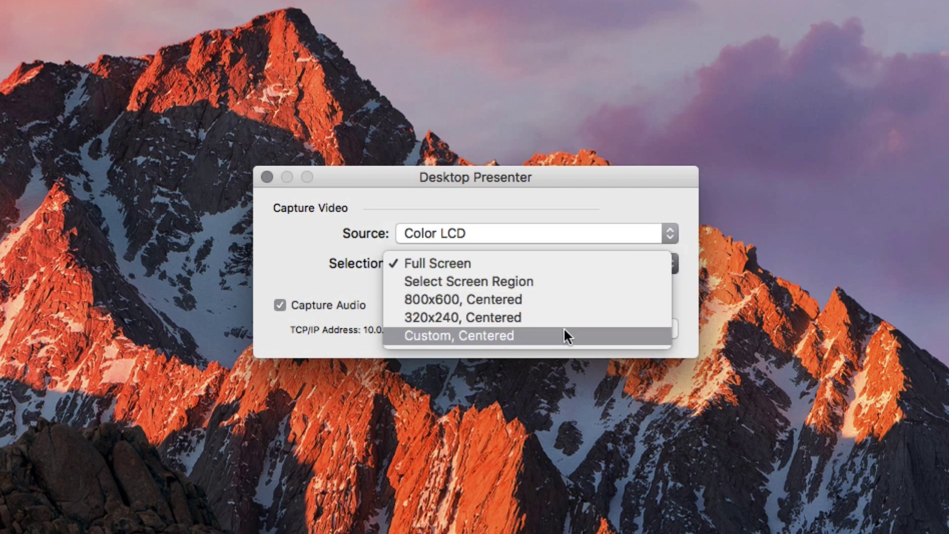
- Set Desktop Presenter's Source to Window with PowerPoint selected, then pause the capture
{"action": "left_click", "coordinate": [567, 261]}
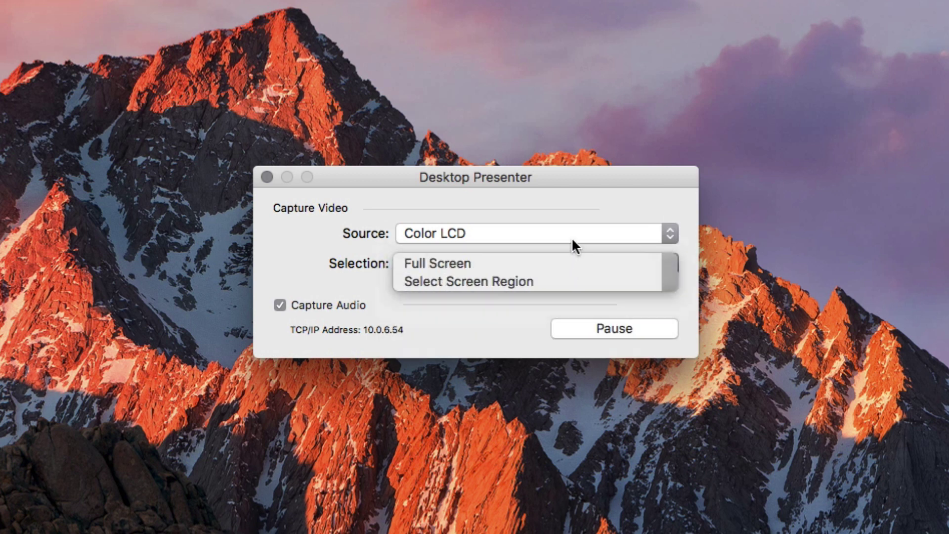
{"action": "left_click", "coordinate": [573, 236]}
{"action": "left_click", "coordinate": [576, 281]}
{"action": "left_click", "coordinate": [573, 265]}
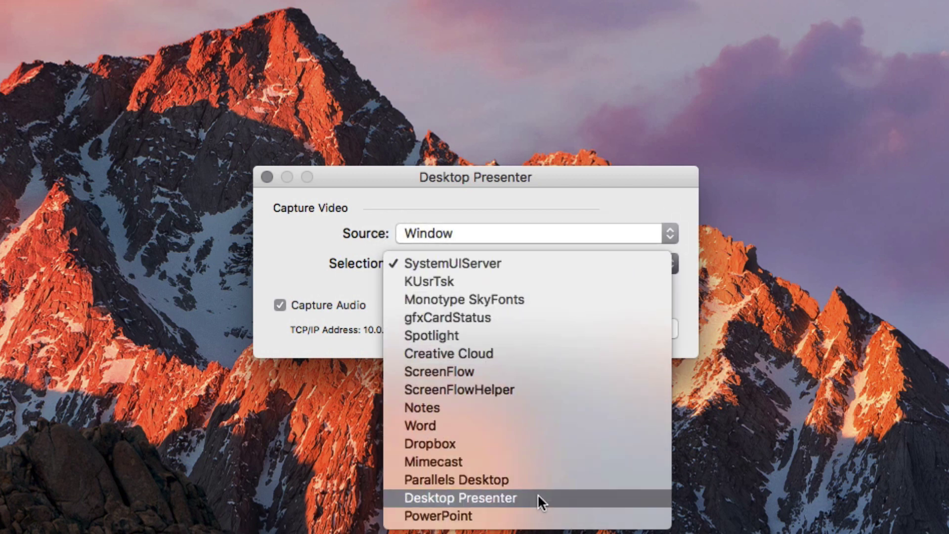
{"action": "left_click", "coordinate": [532, 516]}
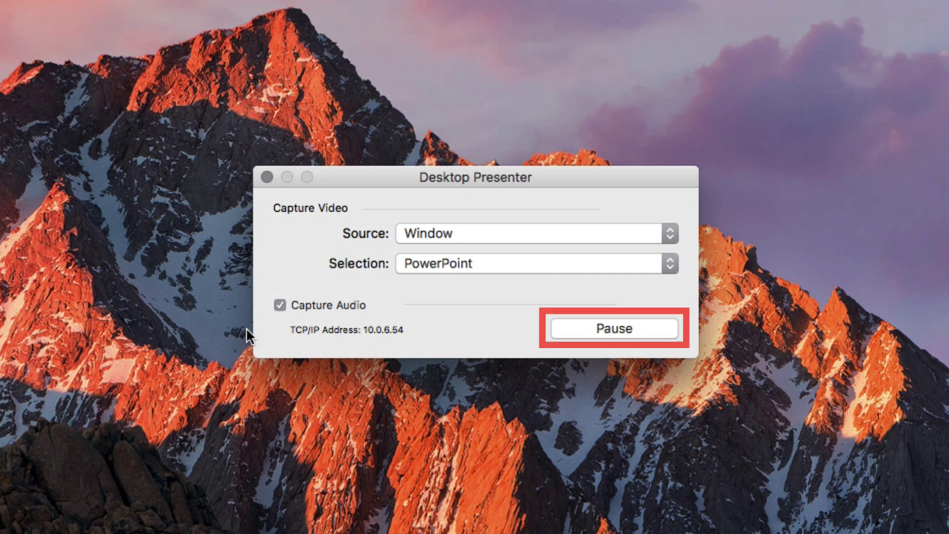
{"action": "left_click", "coordinate": [655, 334]}
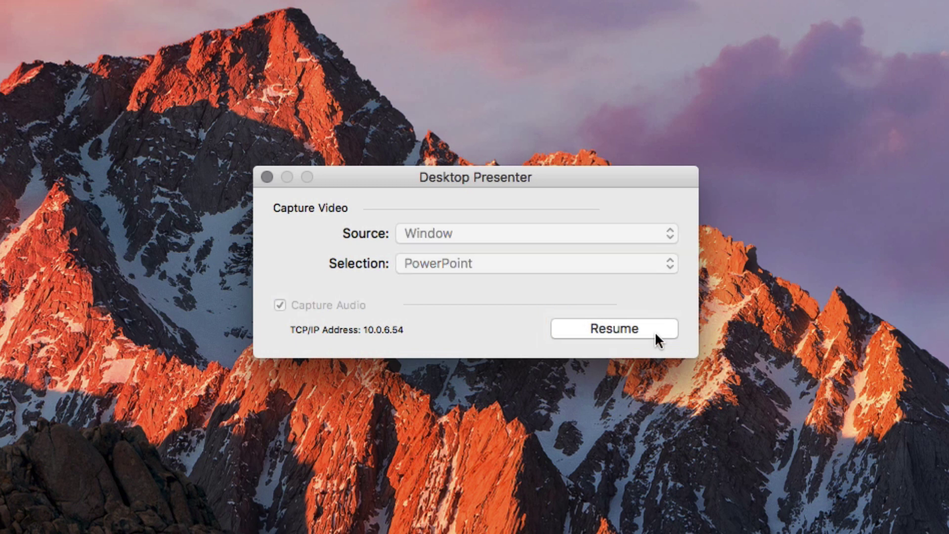
- Resume Desktop Presenter's capture of the PowerPoint window
{"action": "left_click", "coordinate": [656, 334]}
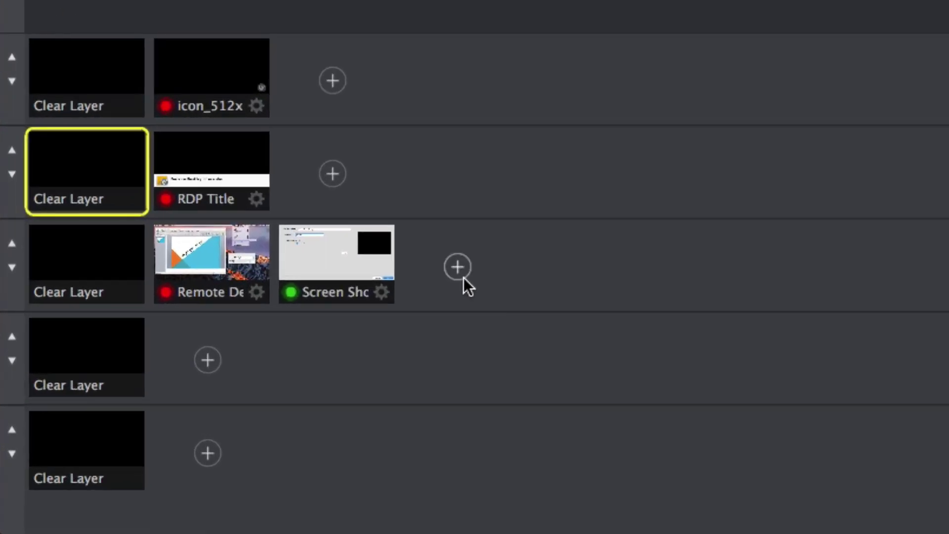
- Add a new Remote Desktop Presenter source on layer 3 and name it PowerPoint
{"action": "left_click", "coordinate": [458, 267]}
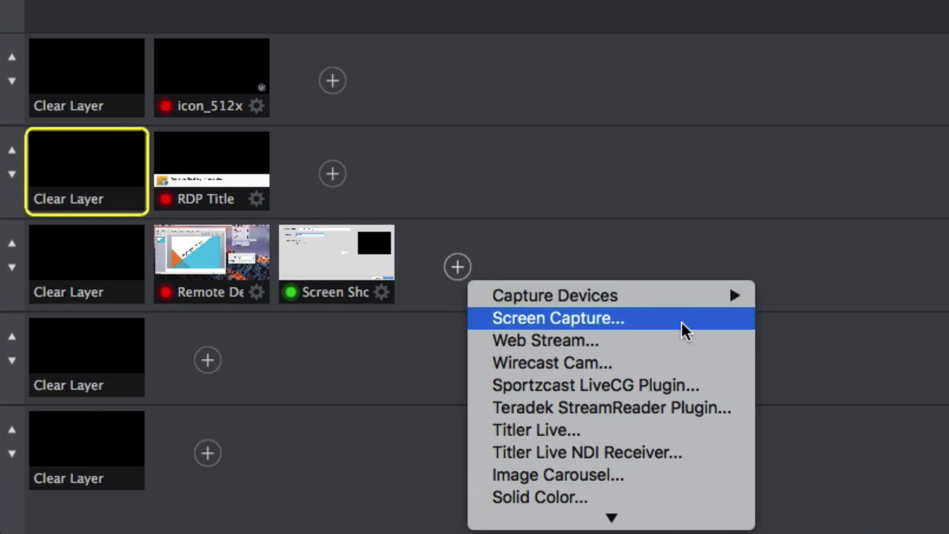
{"action": "scroll", "coordinate": [692, 395], "scroll_direction": "down", "scroll_amount": 5}
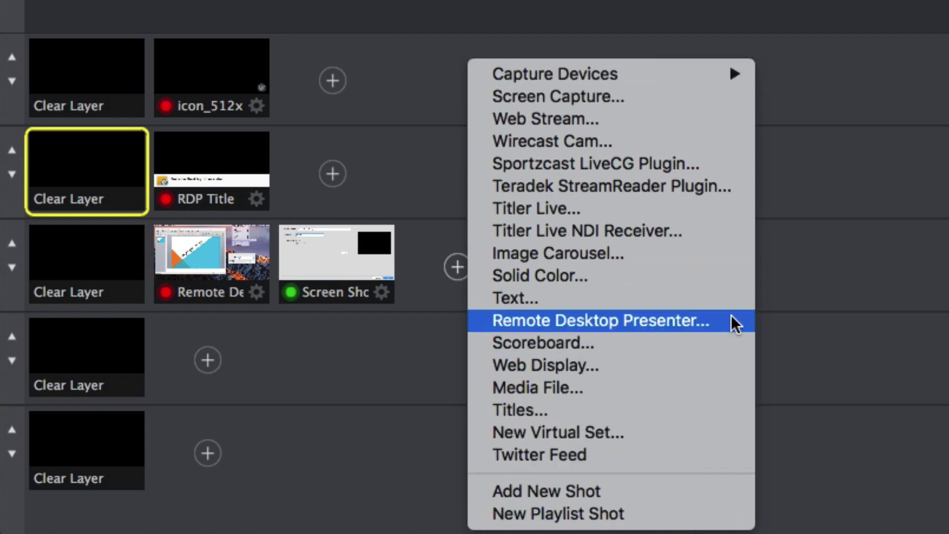
{"action": "left_click", "coordinate": [731, 321]}
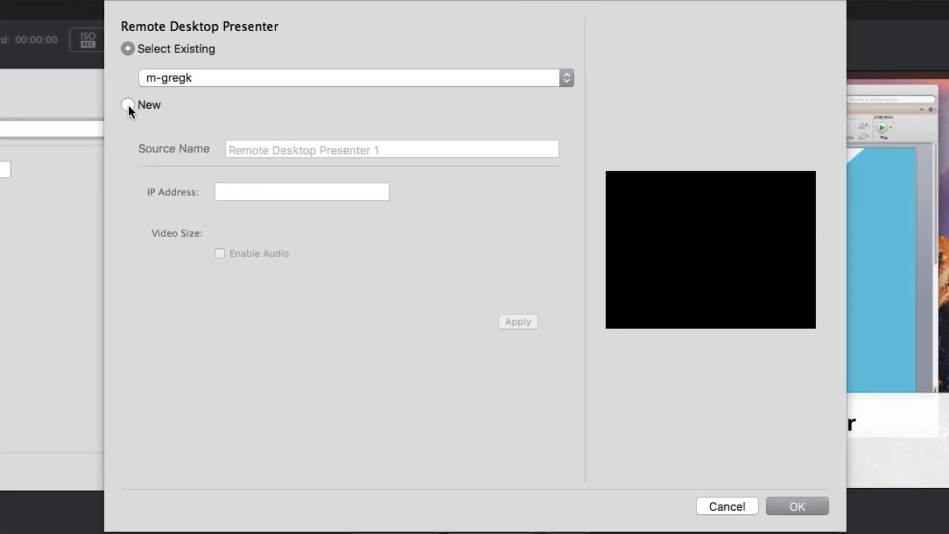
{"action": "left_click", "coordinate": [128, 105]}
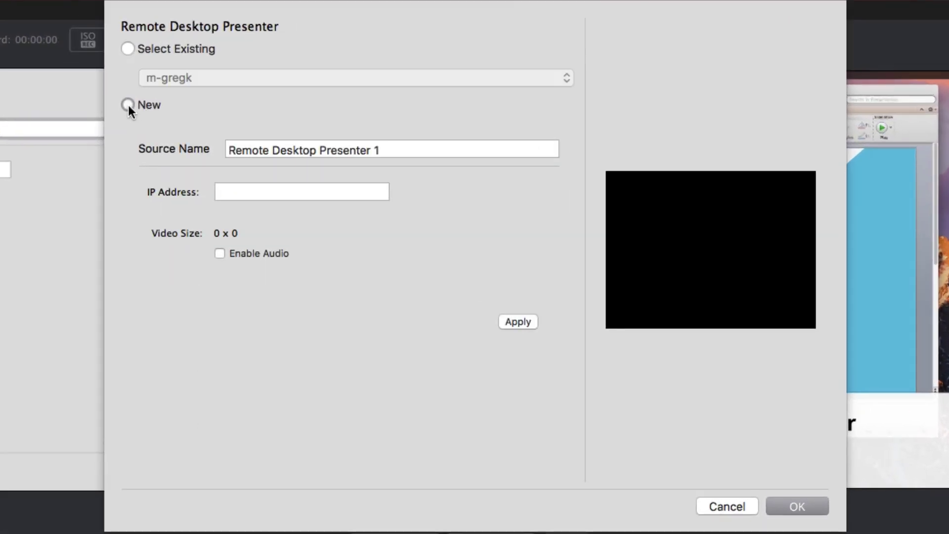
{"action": "left_click", "coordinate": [423, 148]}
{"action": "key", "text": "super+a"}
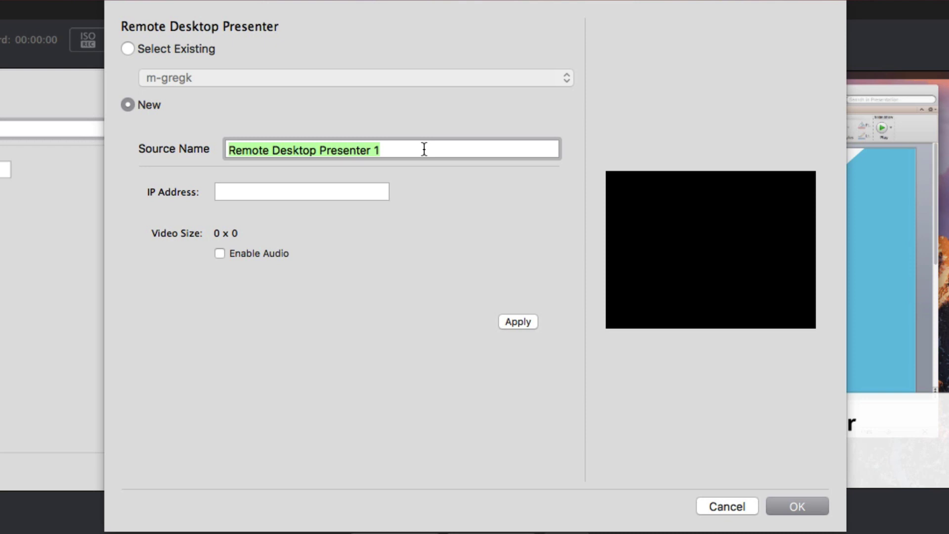
{"action": "type", "text": "PowerPo"}
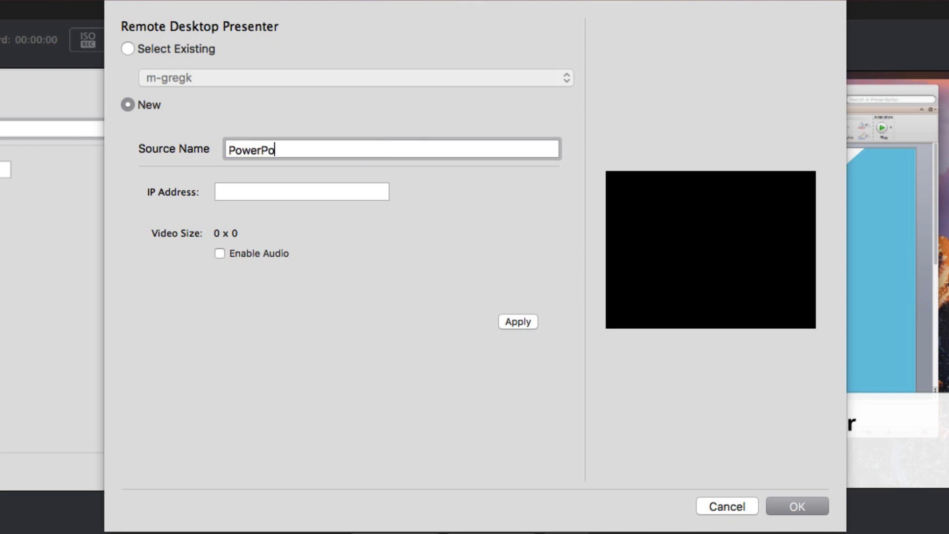
{"action": "type", "text": "int"}
- Connect the PowerPoint source to 10.0.6.54 with audio enabled, apply, and add the shot
{"action": "left_click", "coordinate": [354, 192]}
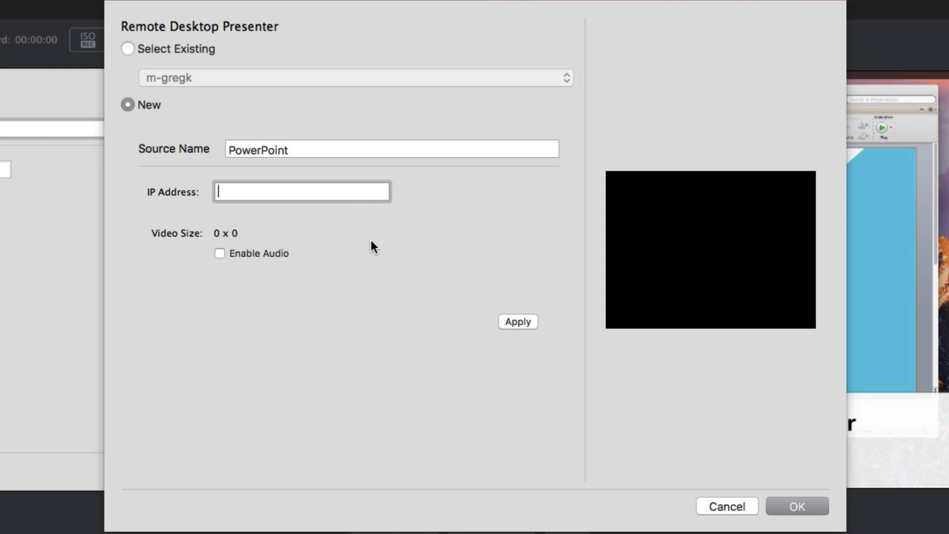
{"action": "type", "text": "10.0.6.54"}
{"action": "left_click", "coordinate": [219, 254]}
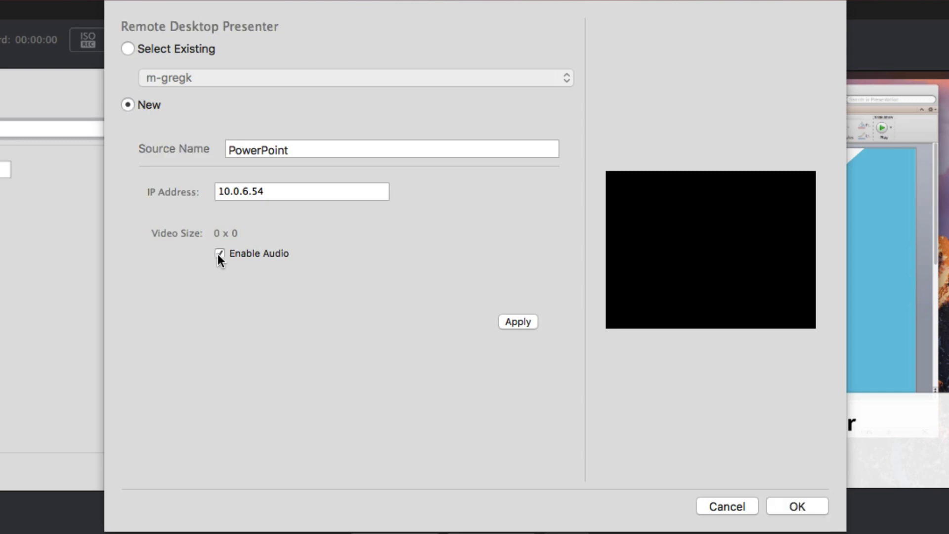
{"action": "left_click", "coordinate": [512, 323]}
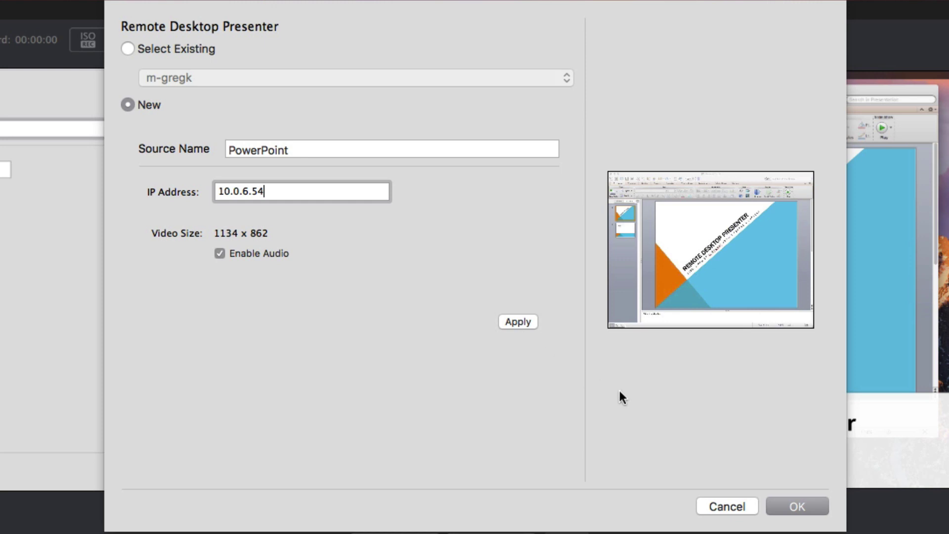
{"action": "left_click", "coordinate": [791, 509]}
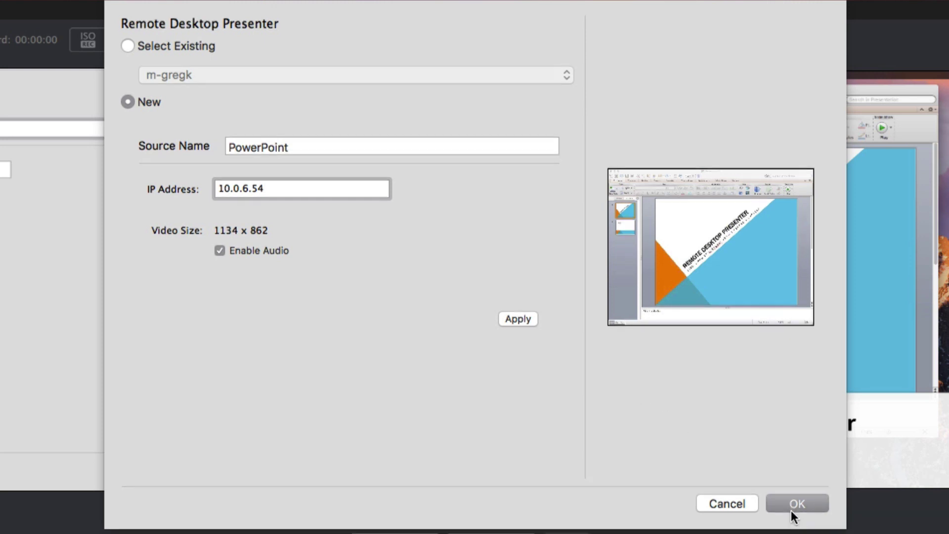